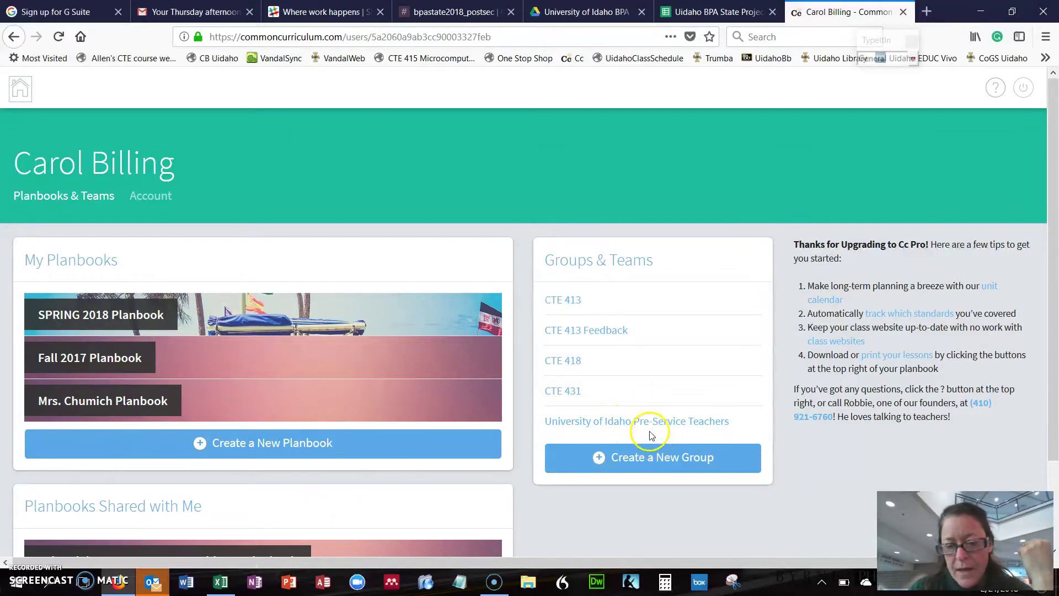
- Go to the University of Idaho Pre-Service Teachers group page from the dashboard
left_click(650, 424)
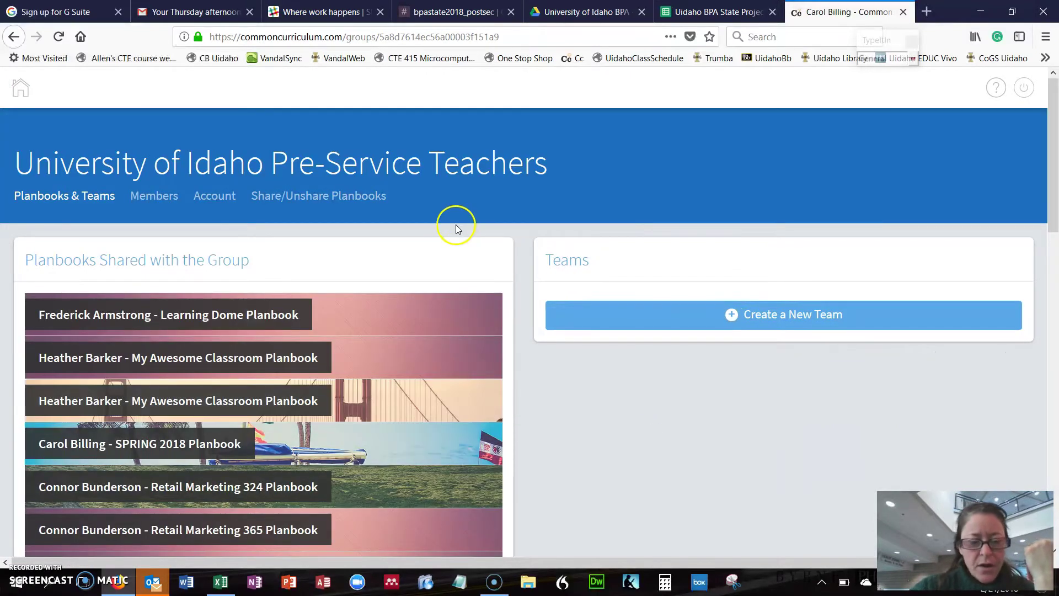
scroll(444, 306, "down", 3)
scroll(445, 306, "down", 1)
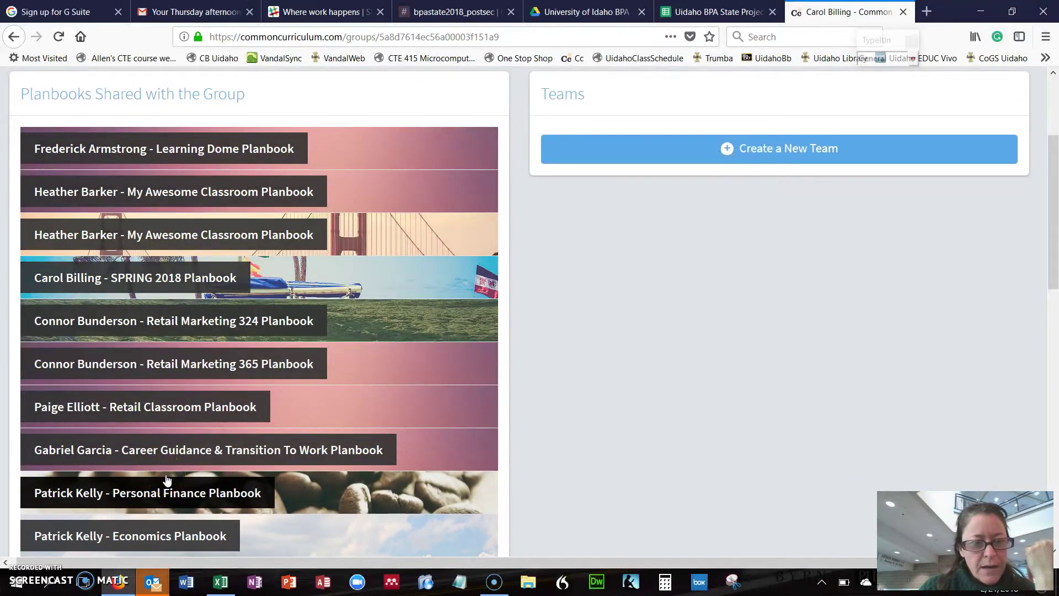
scroll(416, 421, "down", 5)
scroll(432, 208, "down", 2)
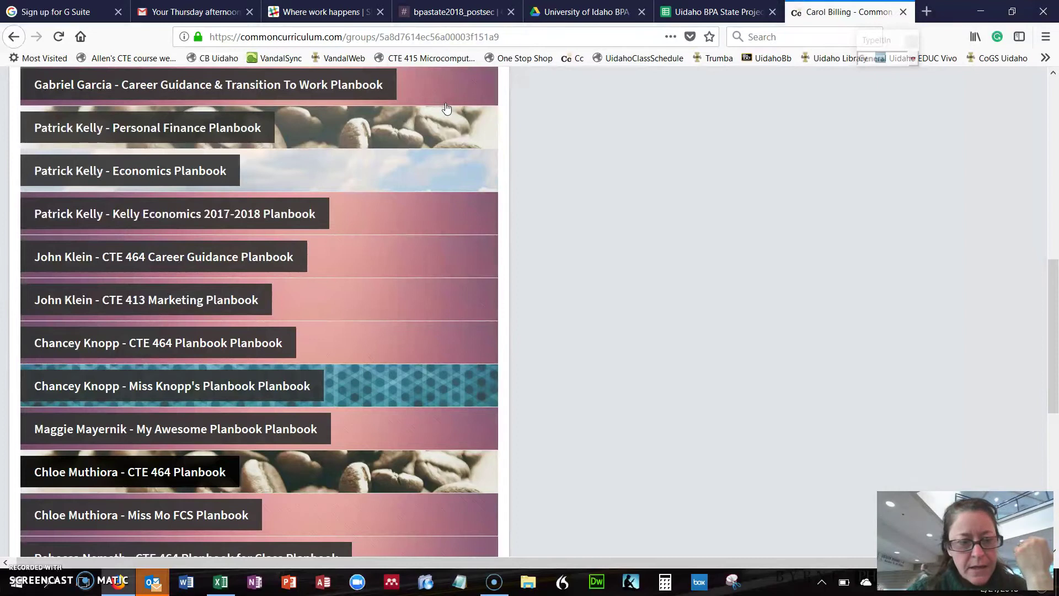
scroll(452, 133, "down", 5)
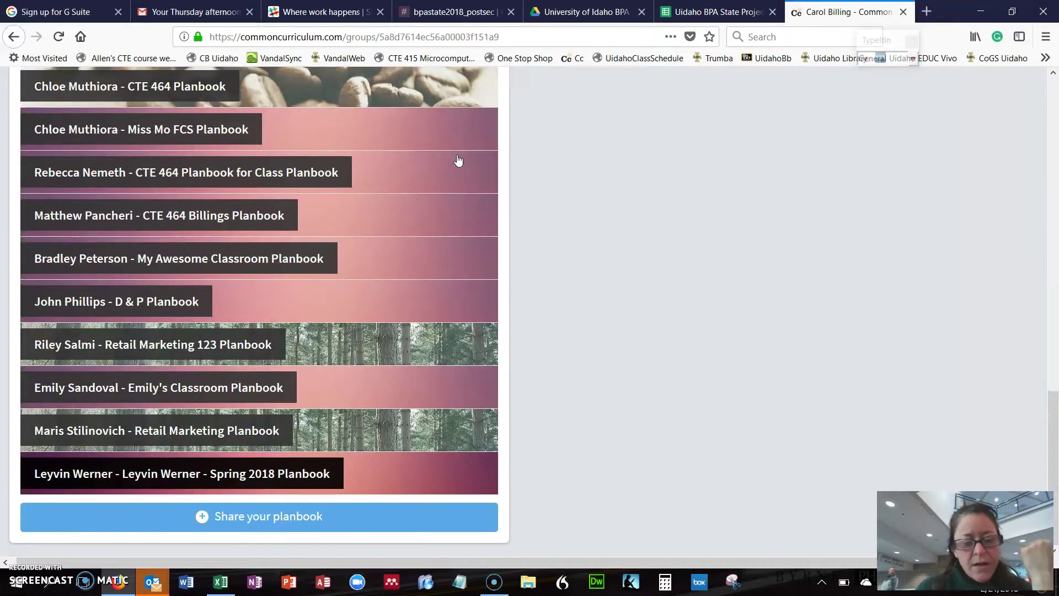
- Start sharing the SPRING 2018 planbook with the group at Comment permission
left_click(248, 514)
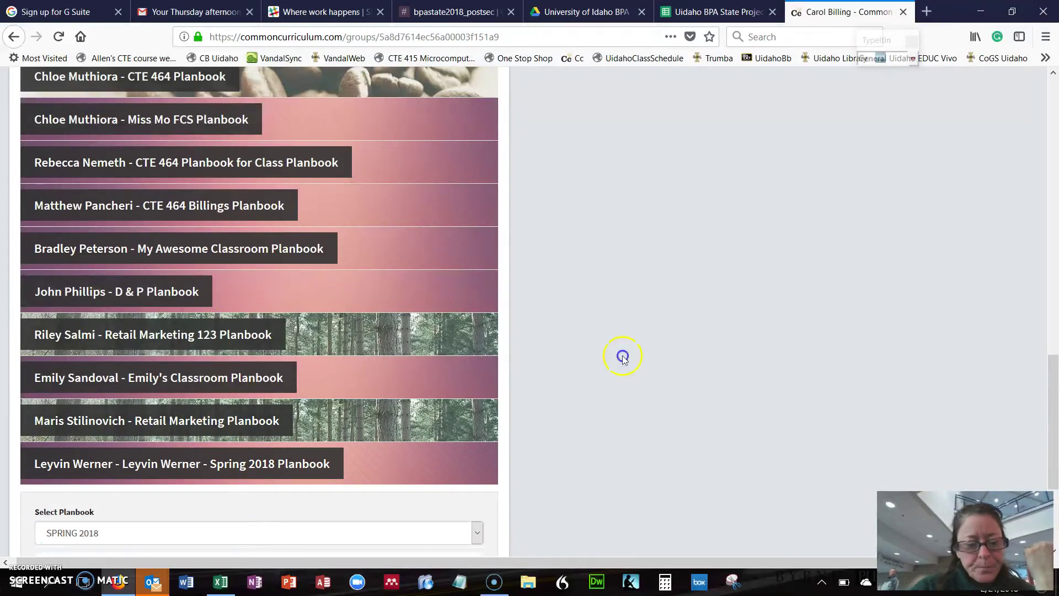
scroll(622, 355, "down", 2)
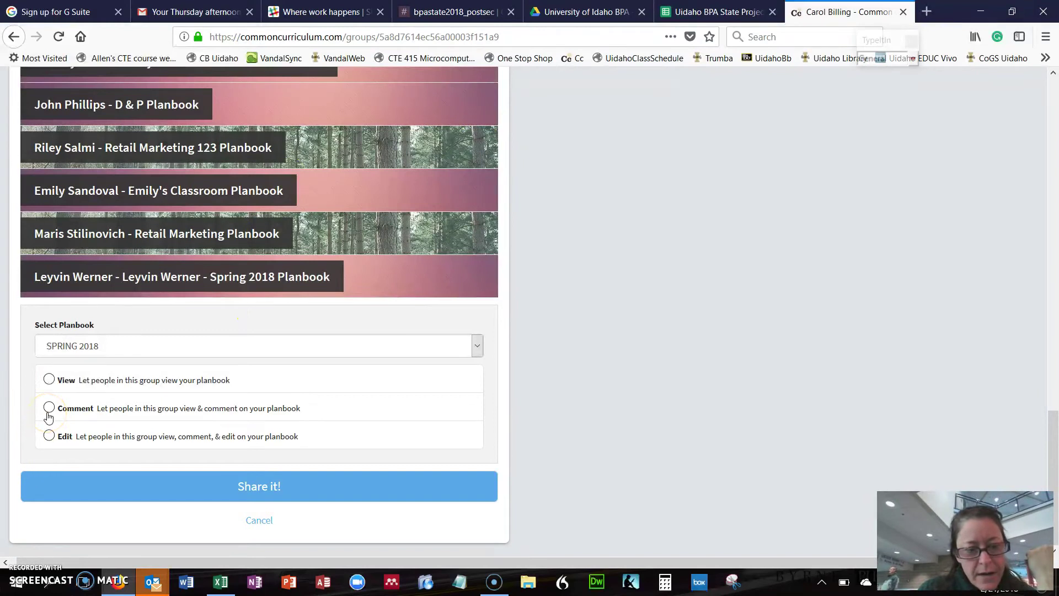
left_click(140, 348)
left_click(139, 348)
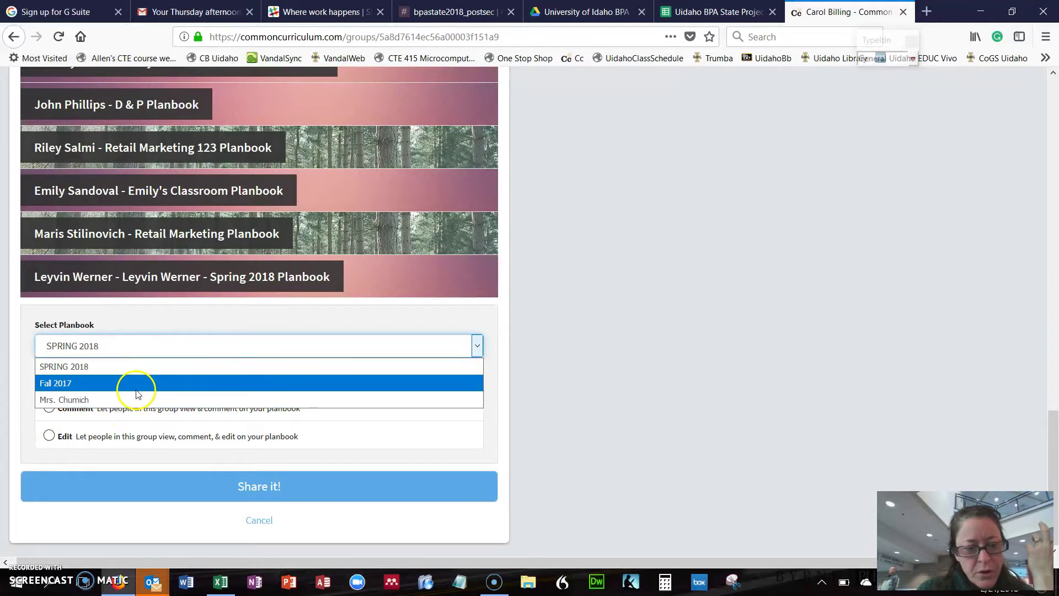
left_click(146, 353)
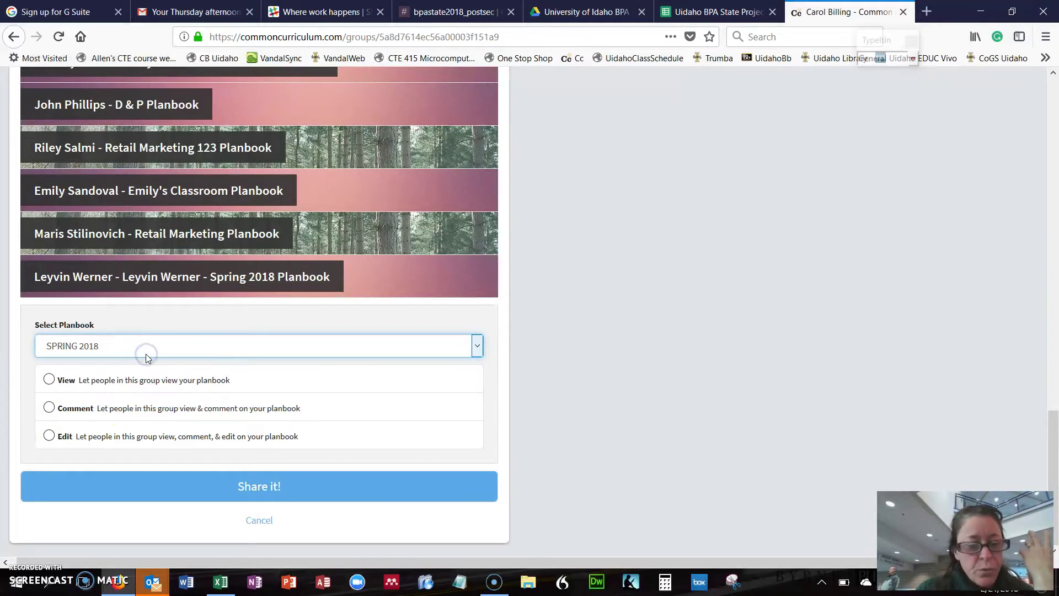
left_click(48, 407)
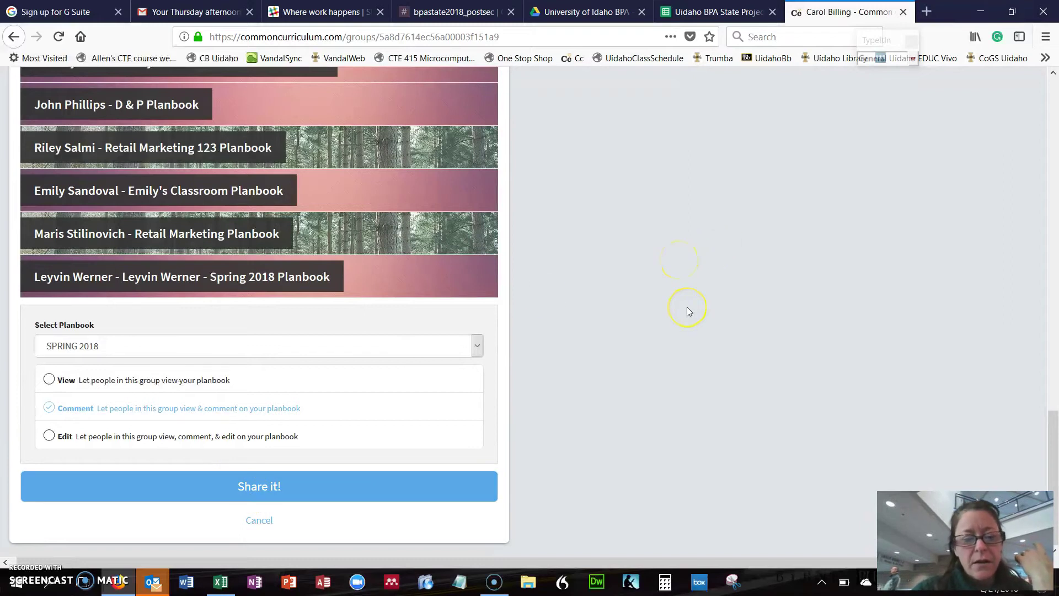
scroll(687, 311, "up", 1)
scroll(643, 276, "up", 3)
scroll(643, 276, "up", 4)
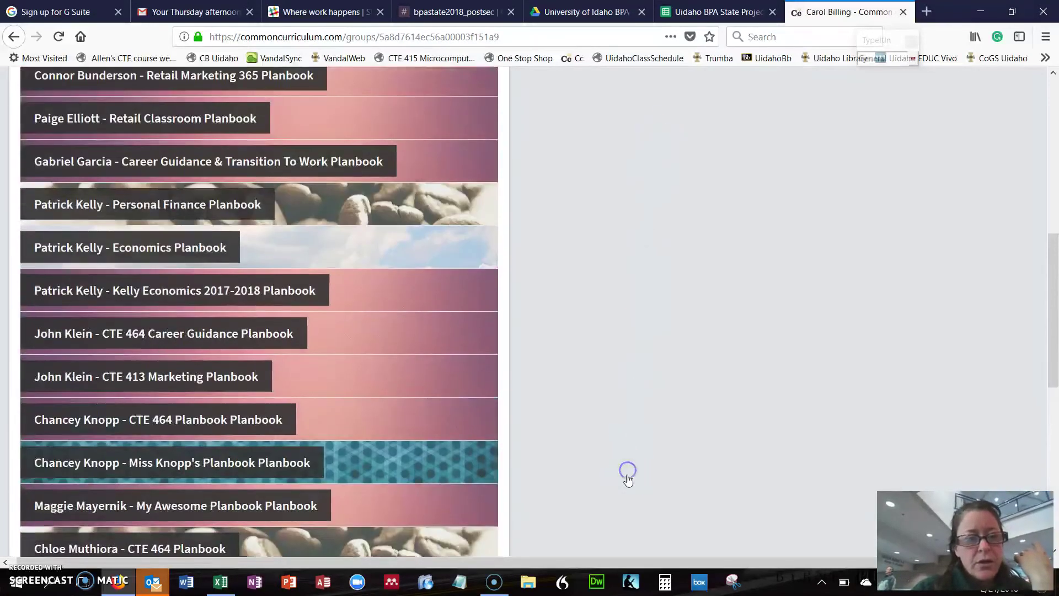
scroll(627, 473, "up", 2)
scroll(628, 480, "up", 1)
scroll(628, 480, "up", 4)
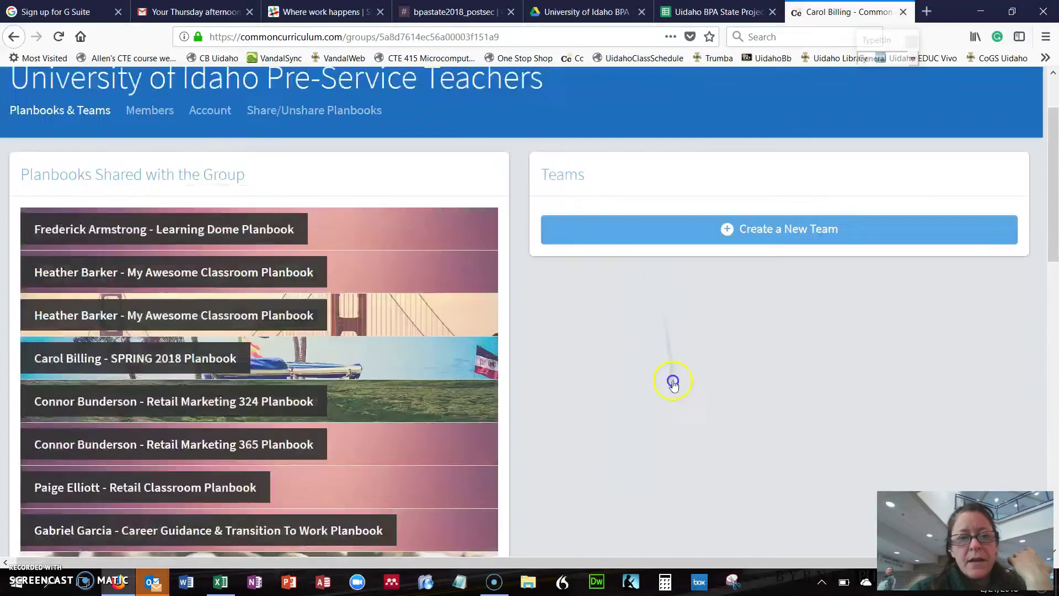